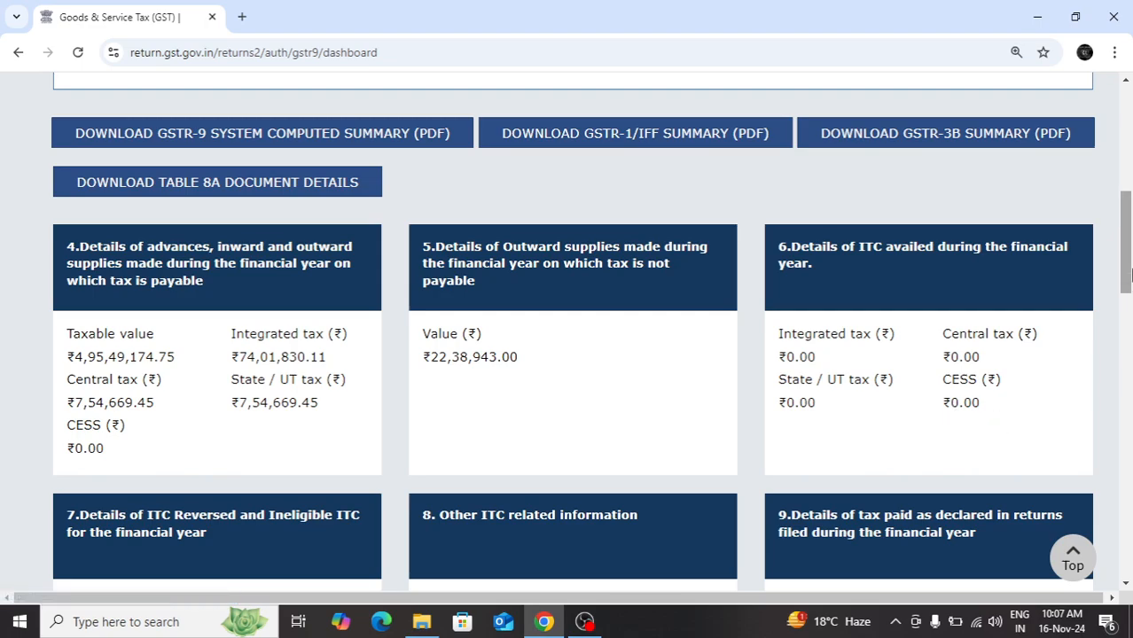
Look over the GSTR-9 dashboard tiles, from Table 4 down to Tables 14 and 15
left_click_drag(1131, 276, 1132, 276)
left_click_drag(1129, 243, 1131, 258)
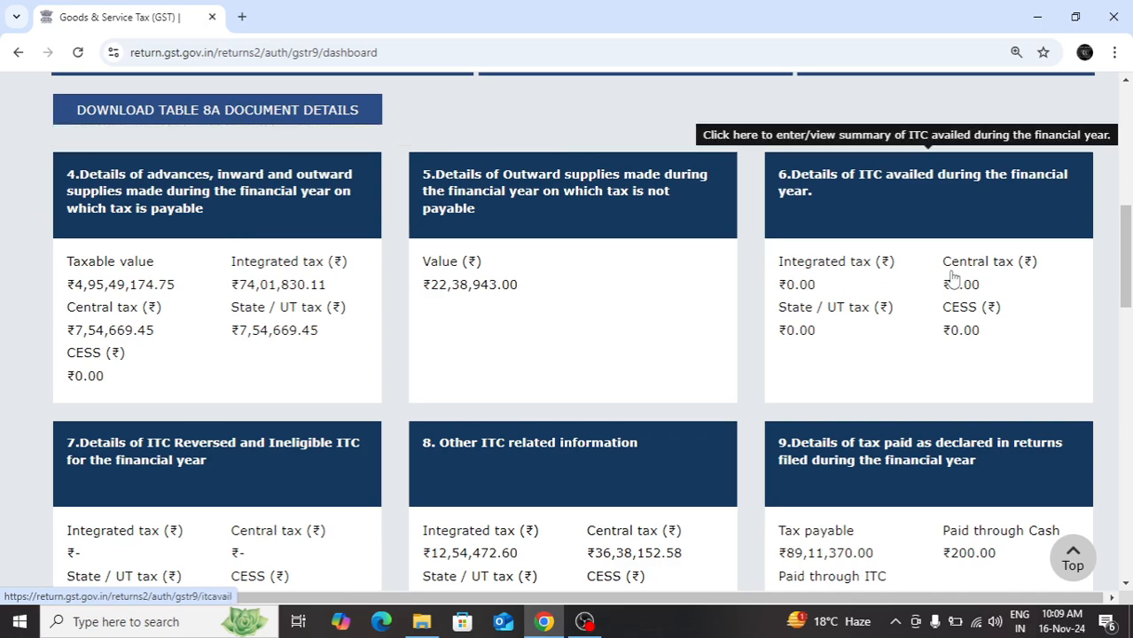
left_click_drag(1126, 258, 1128, 319)
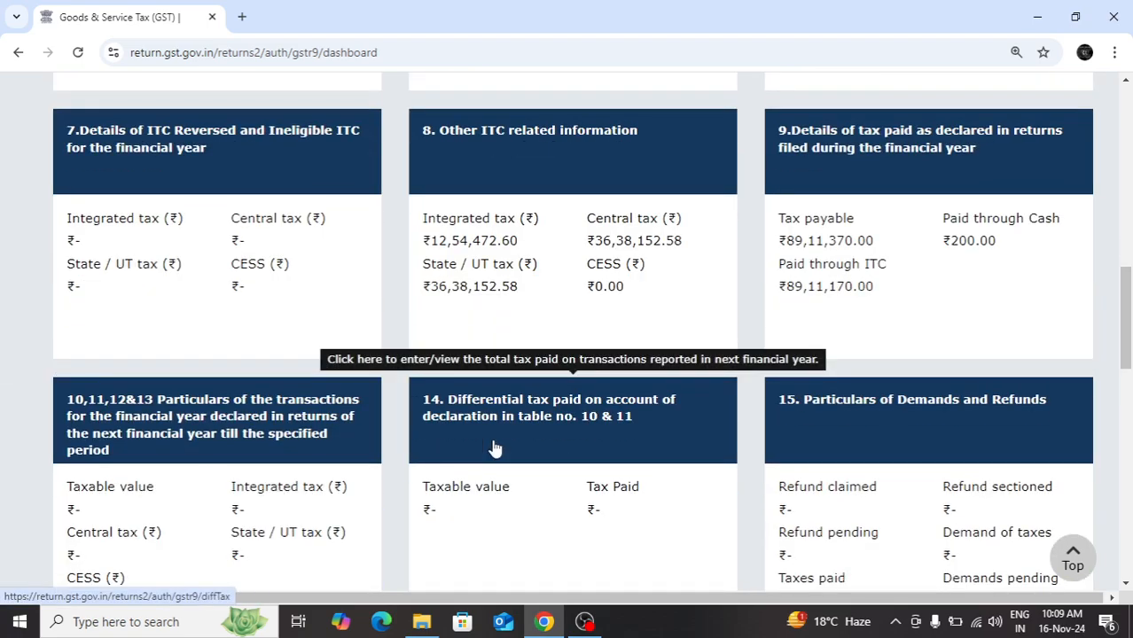
left_click_drag(1126, 326, 1131, 259)
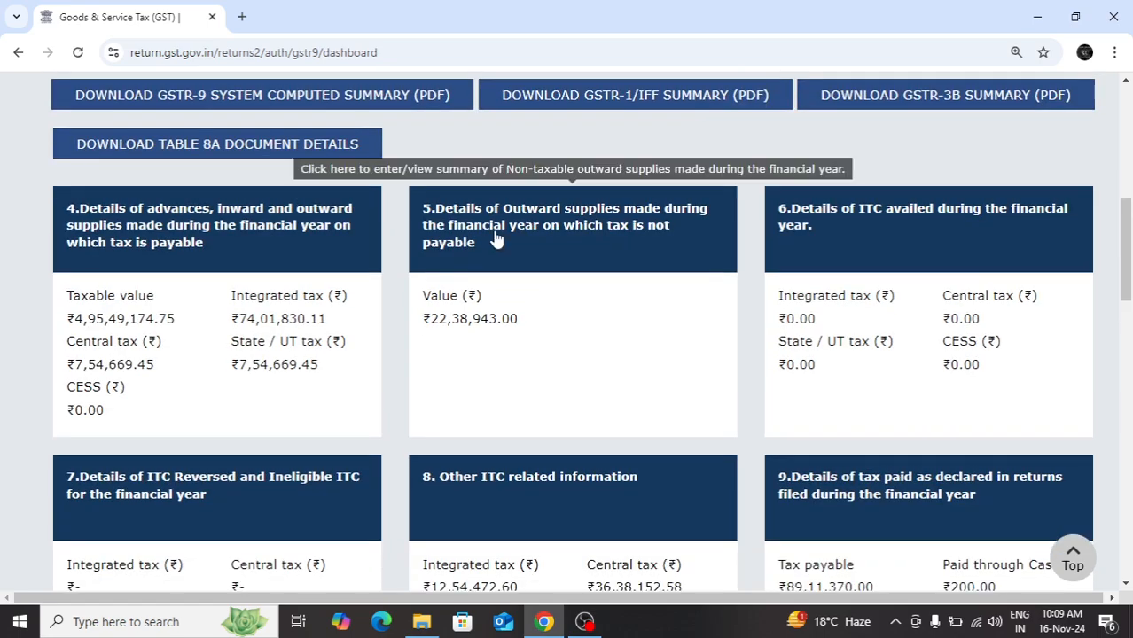
Open Table 4 on taxable advances, inward and outward supplies and review rows A through N
left_click(289, 280)
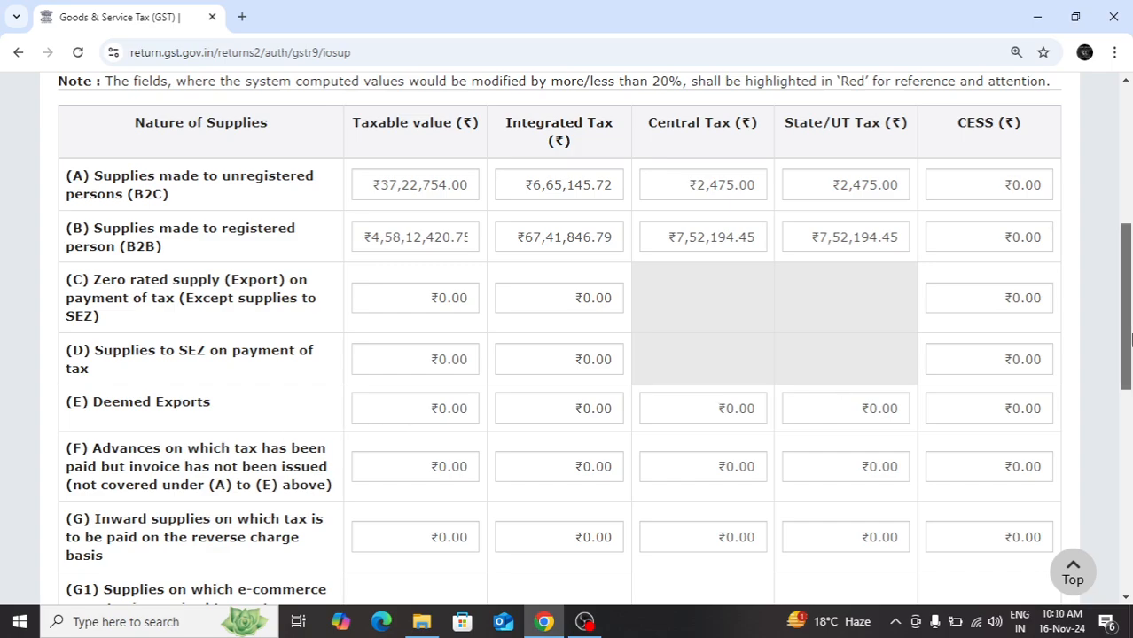
left_click_drag(1131, 340, 1130, 372)
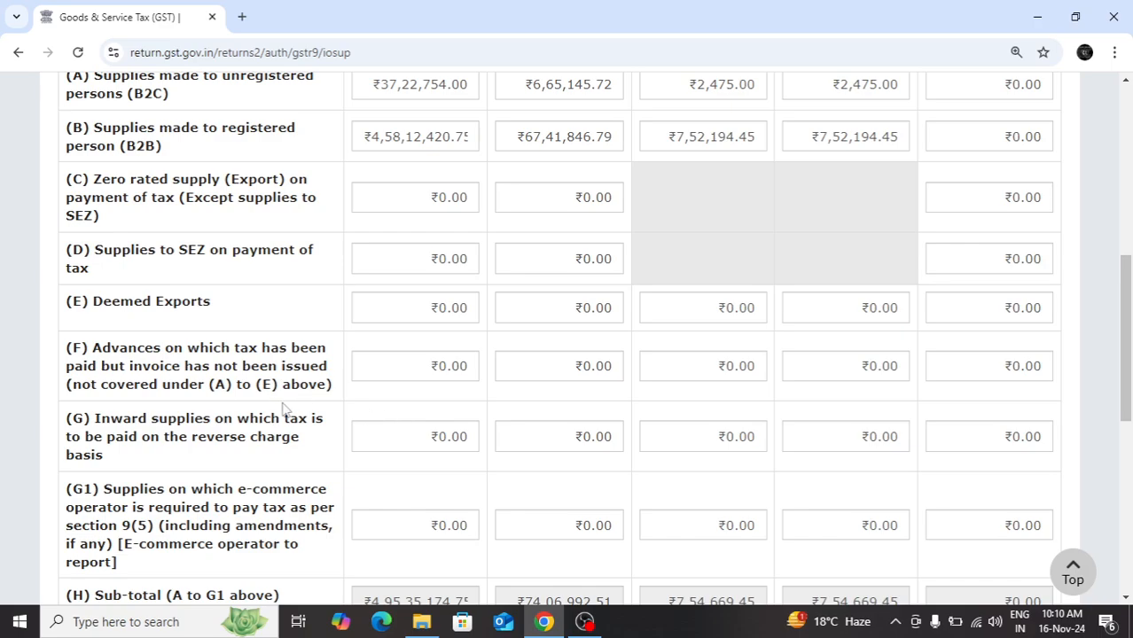
left_click_drag(1129, 355, 1130, 377)
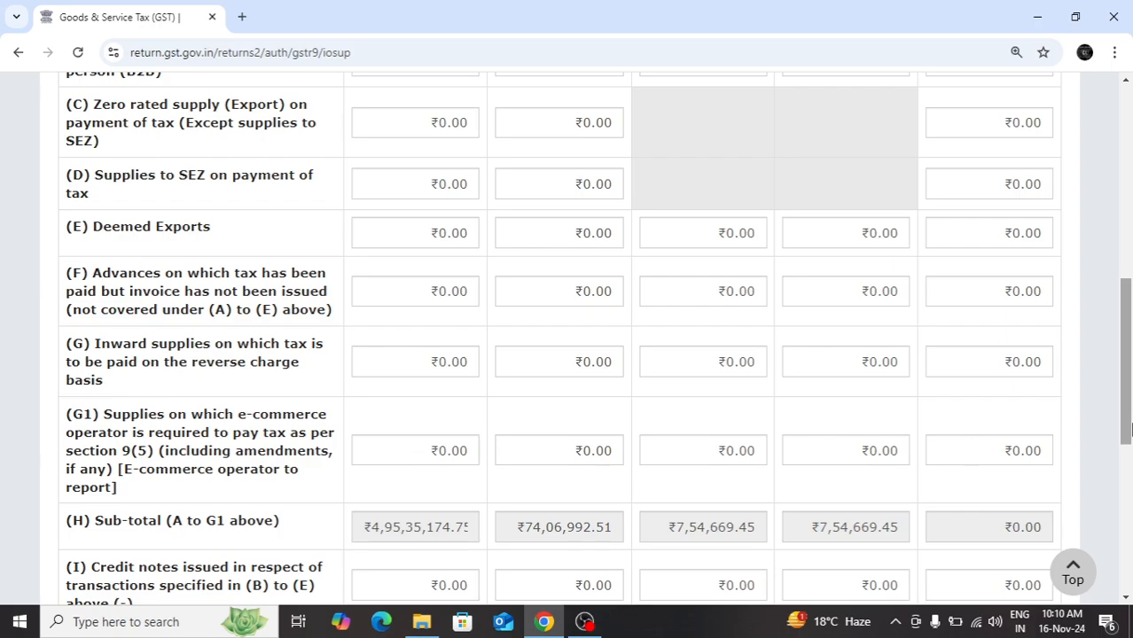
scroll(1127, 429, "down", 2)
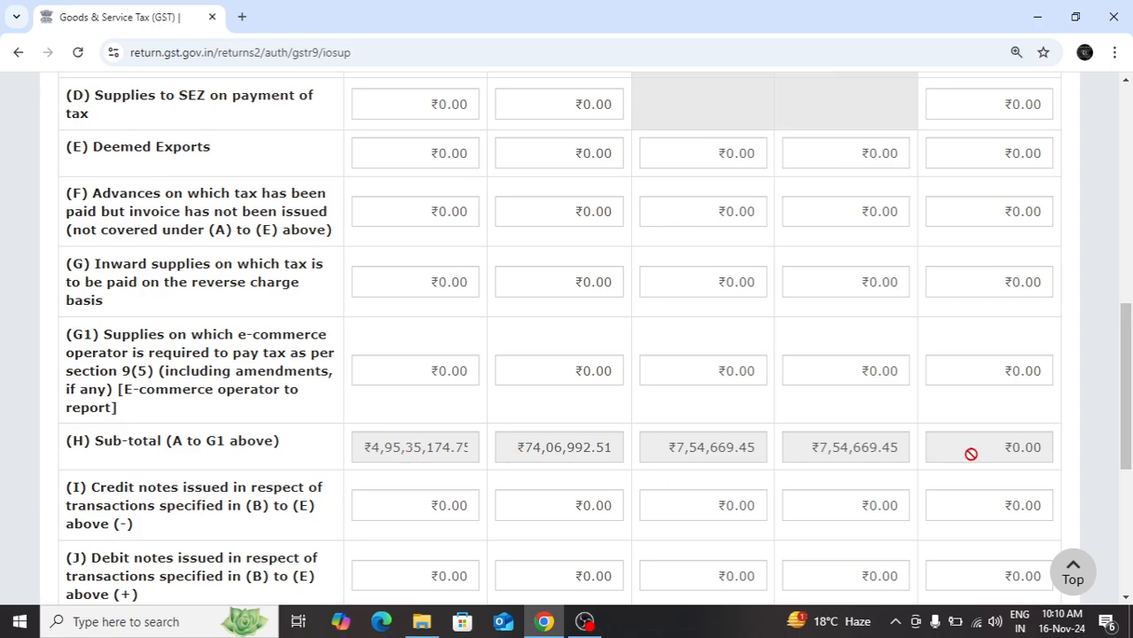
left_click_drag(1129, 432, 1128, 492)
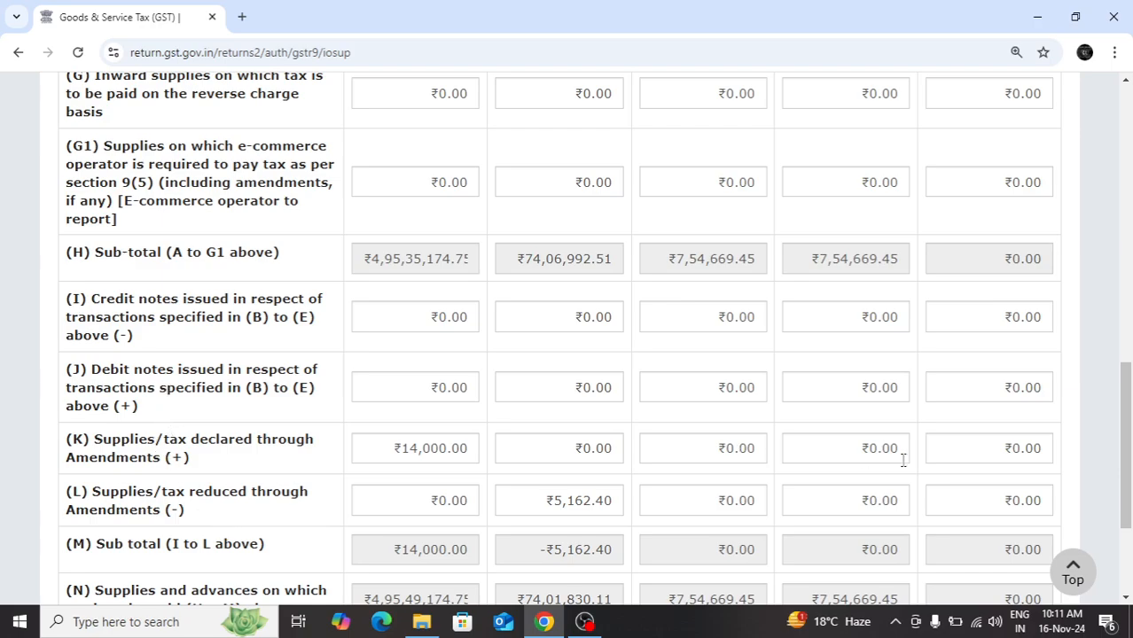
scroll(1112, 443, "down", 3)
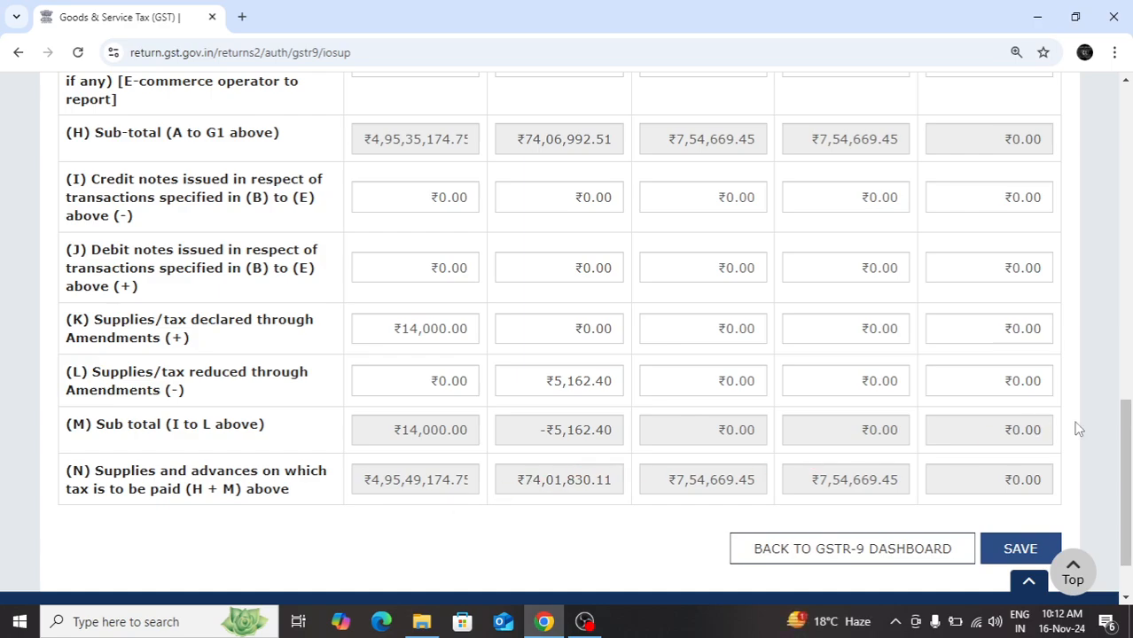
mouse_move(1128, 432)
left_mouse_down()
mouse_move(1130, 419)
mouse_move(1131, 434)
left_mouse_up()
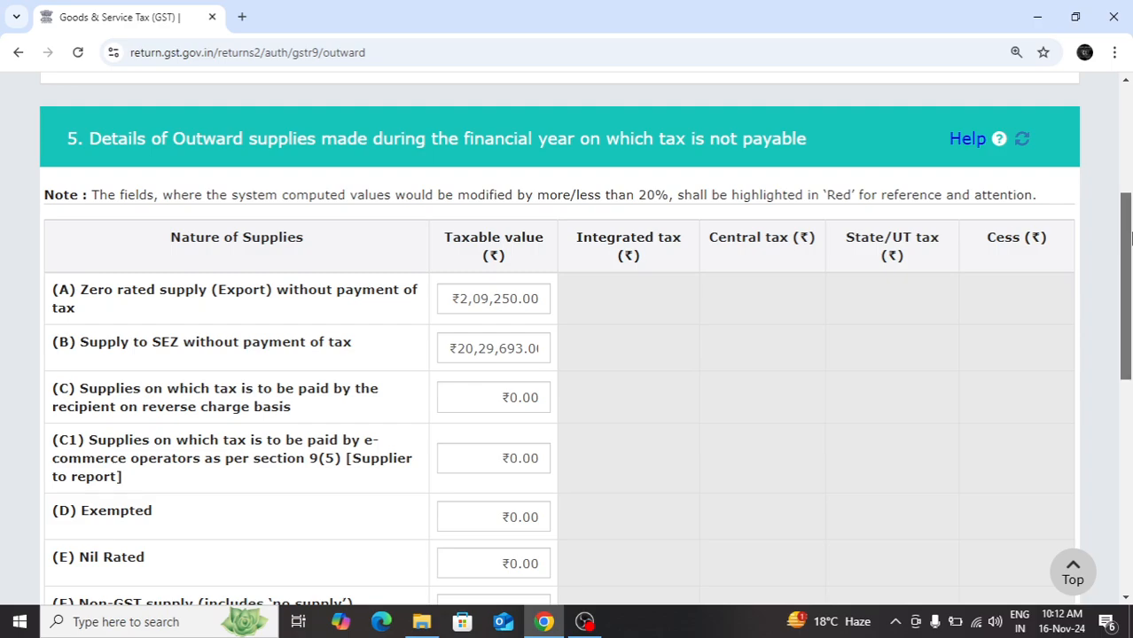
Review Table 5 on outward supplies on which tax is not payable, from zero rated supply to total turnover
left_click_drag(1129, 236, 1131, 255)
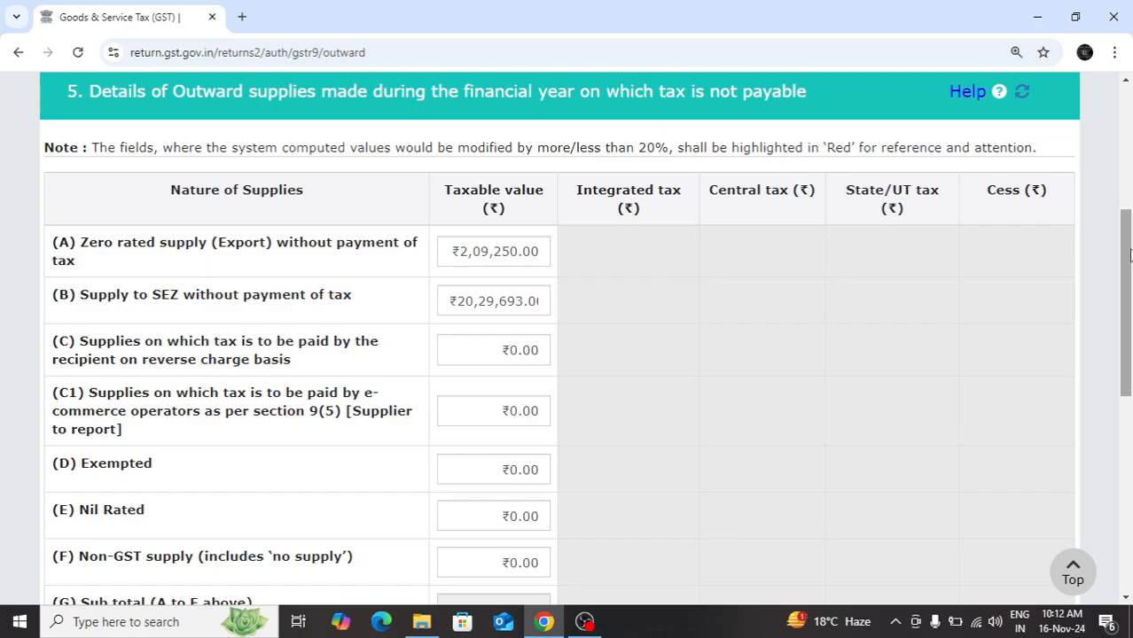
left_click_drag(1130, 255, 1132, 273)
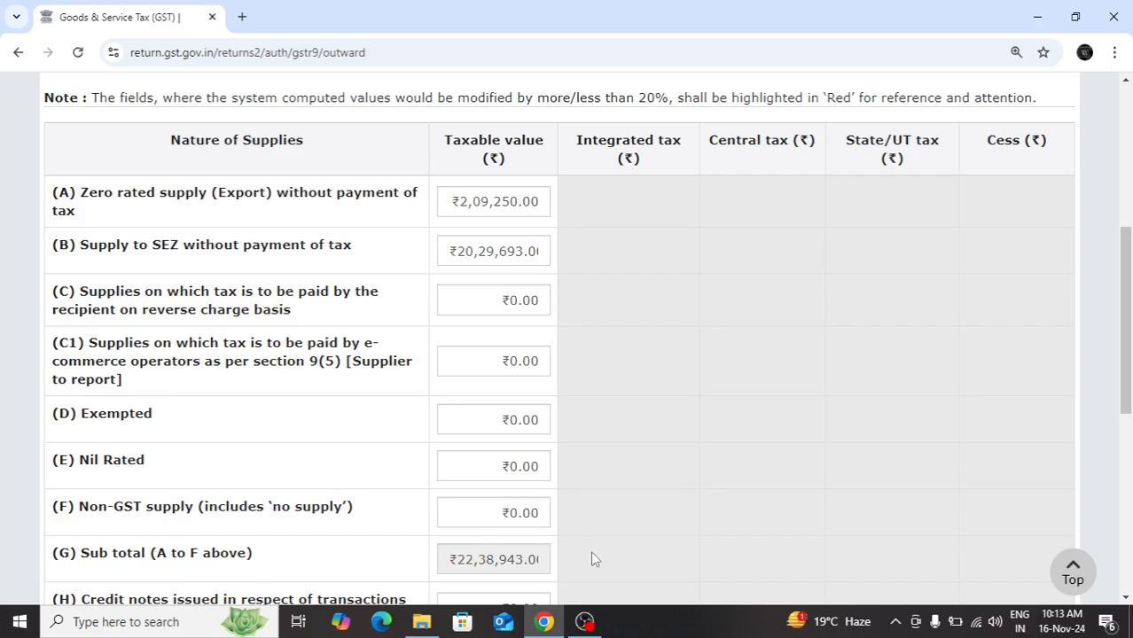
scroll(1127, 357, "down", 1)
left_click_drag(1130, 357, 1128, 462)
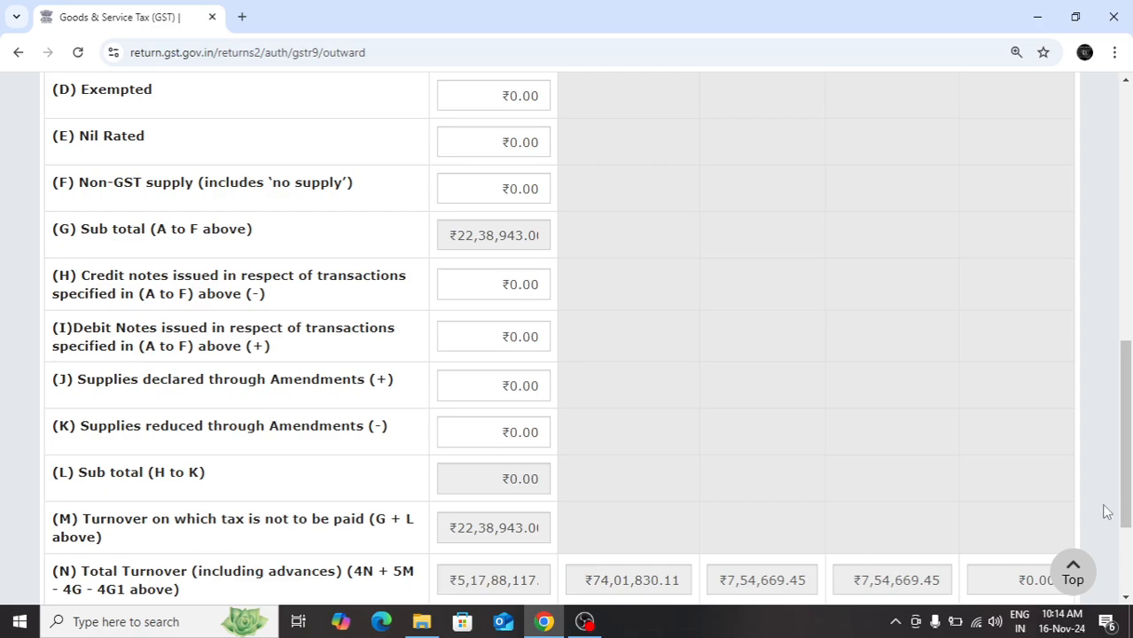
scroll(1130, 430, "down", 2)
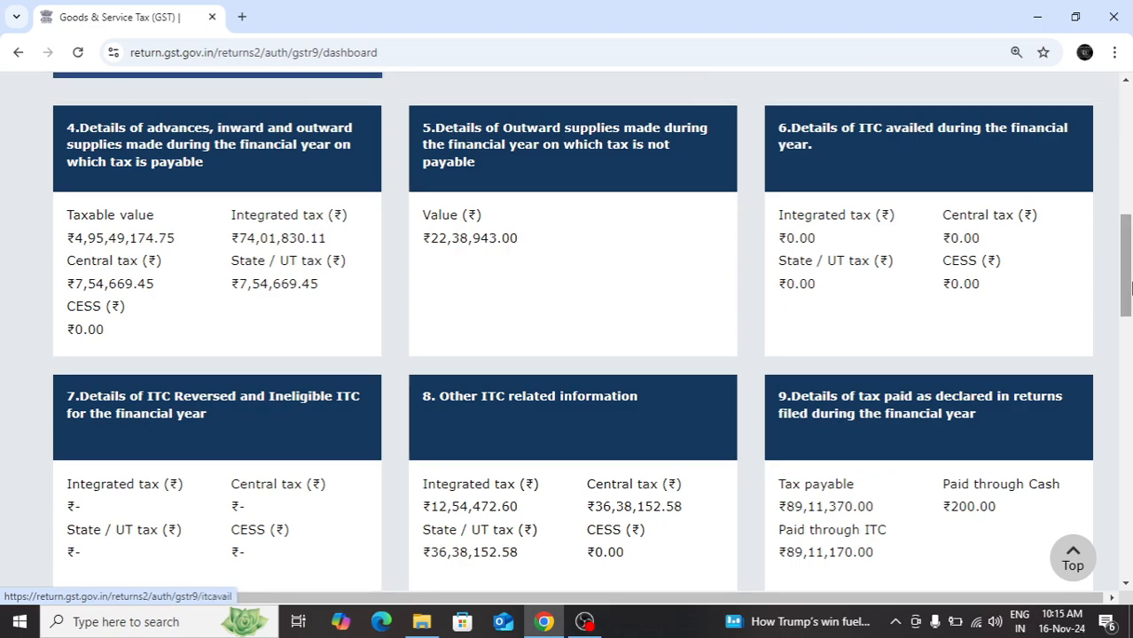
Open the dashboard's Tables 10, 11, 12 & 13 on transactions declared in the next financial year's returns
left_click_drag(1129, 285, 1127, 372)
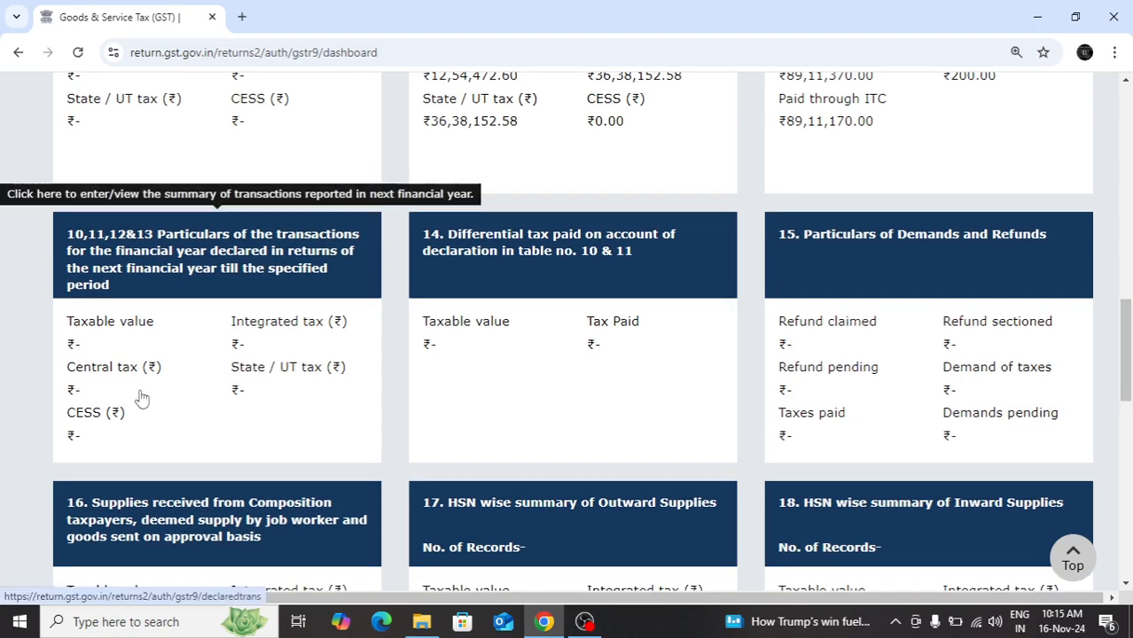
left_click(219, 355)
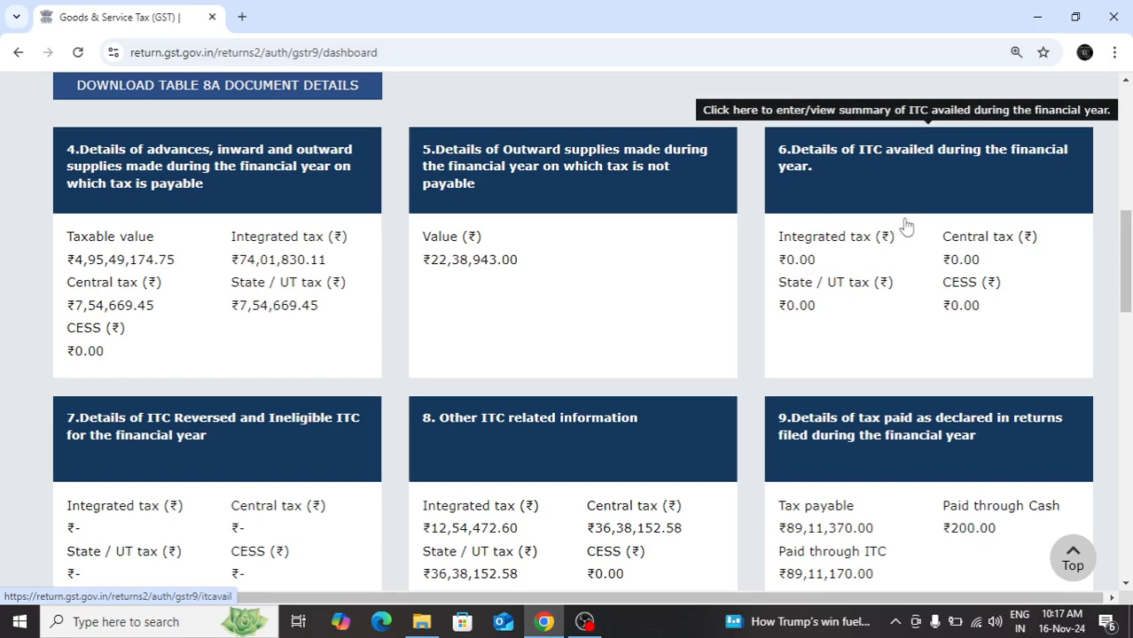
Open Table 6 on ITC availed and examine rows A to O, comparing the GSTR-3B credit with the inward supply breakup
mouse_move(1126, 264)
left_mouse_down()
mouse_move(1126, 346)
mouse_move(1131, 270)
left_mouse_up()
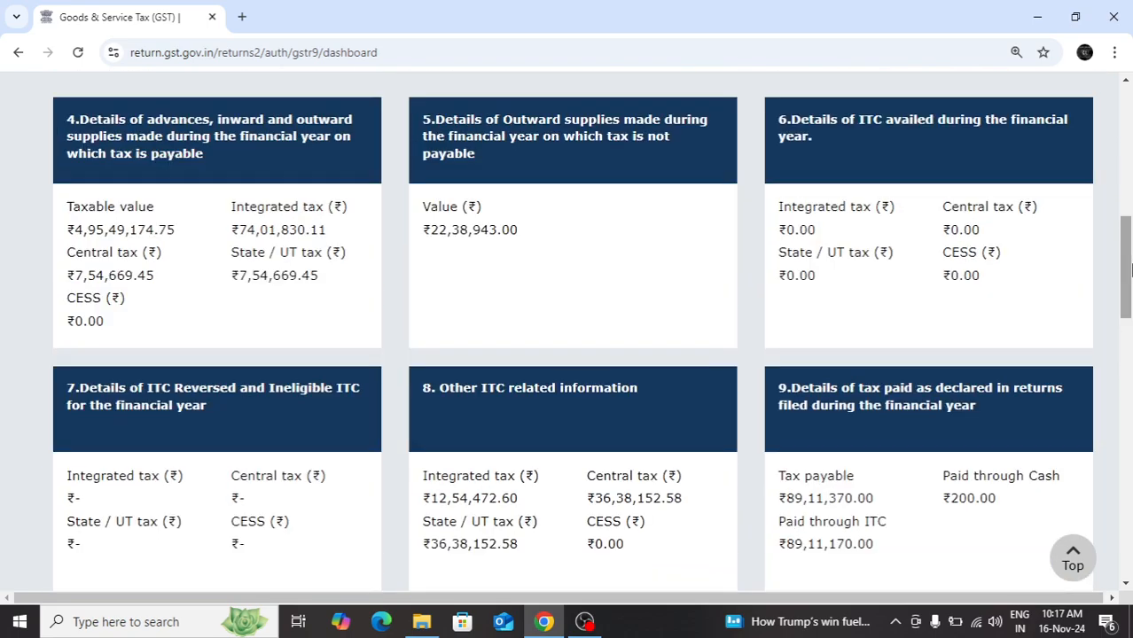
left_click(915, 190)
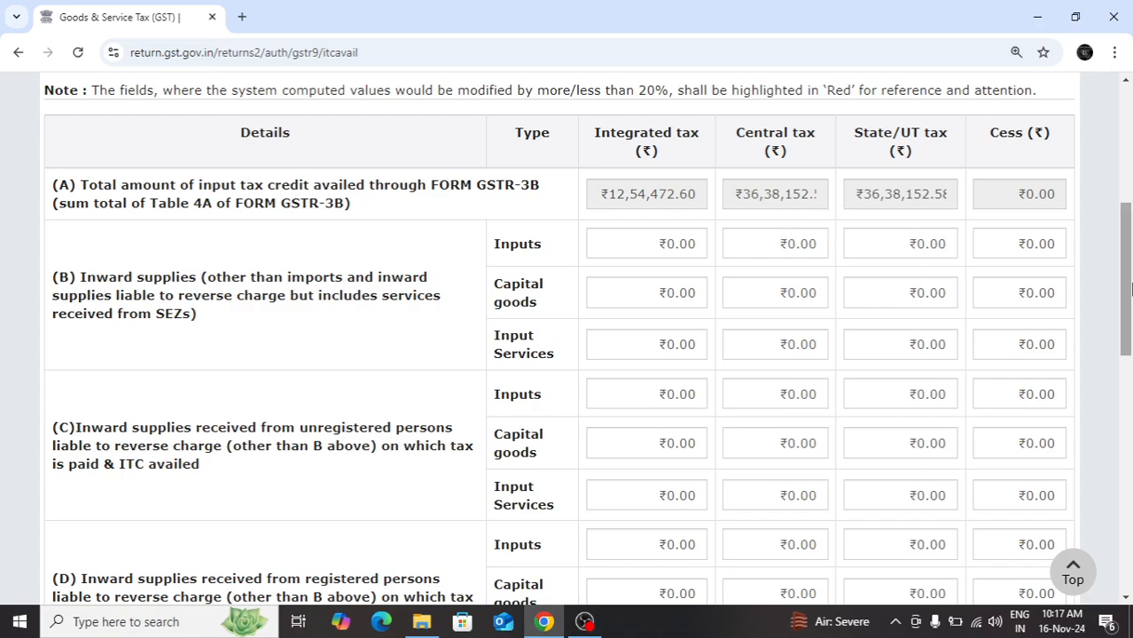
left_click_drag(1128, 286, 1128, 313)
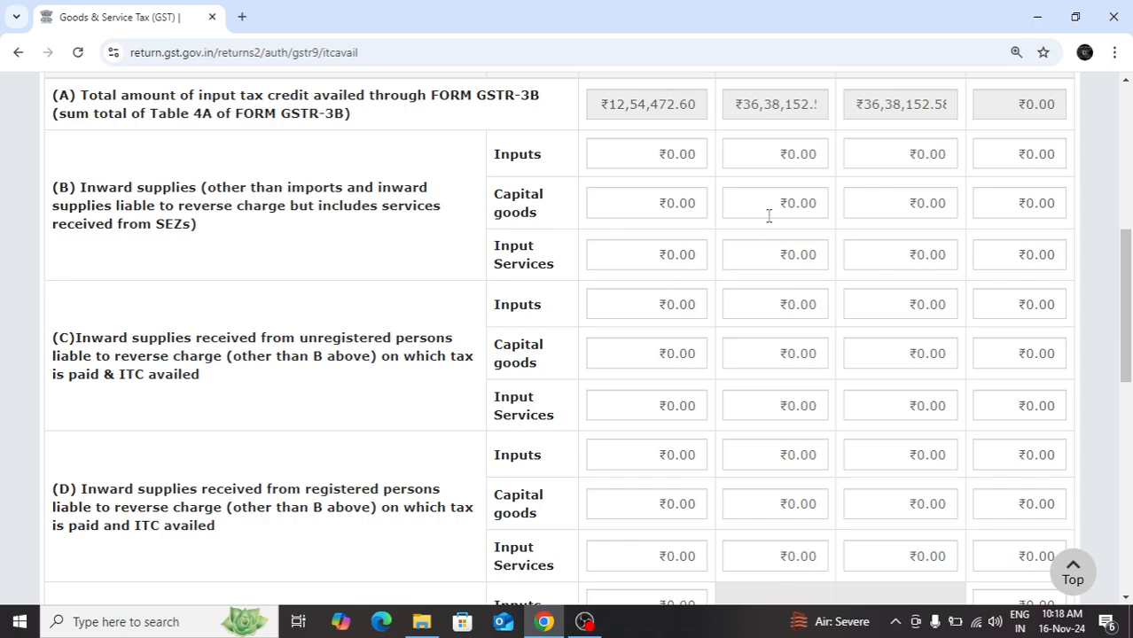
left_click_drag(1131, 284, 1130, 291)
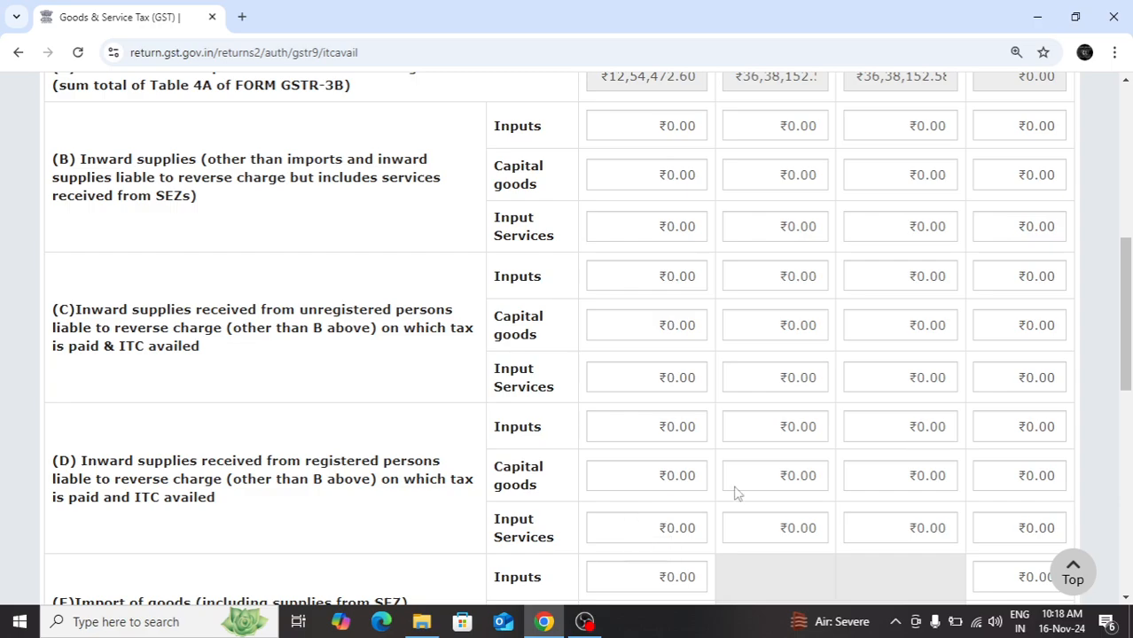
left_click_drag(1128, 329, 1128, 408)
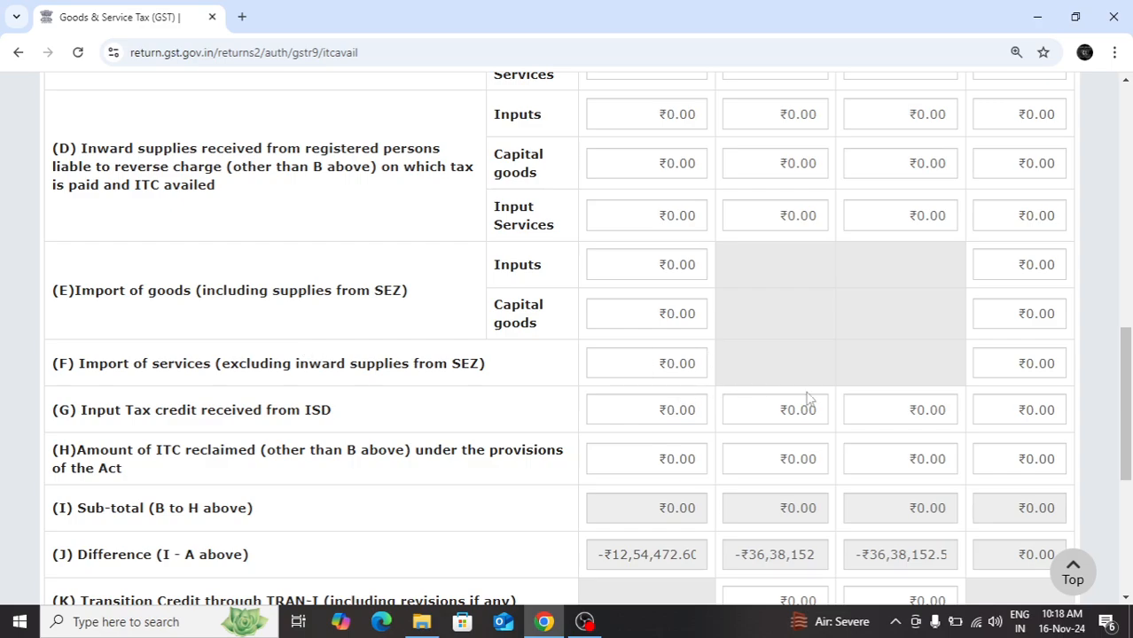
left_click_drag(1131, 435, 1131, 455)
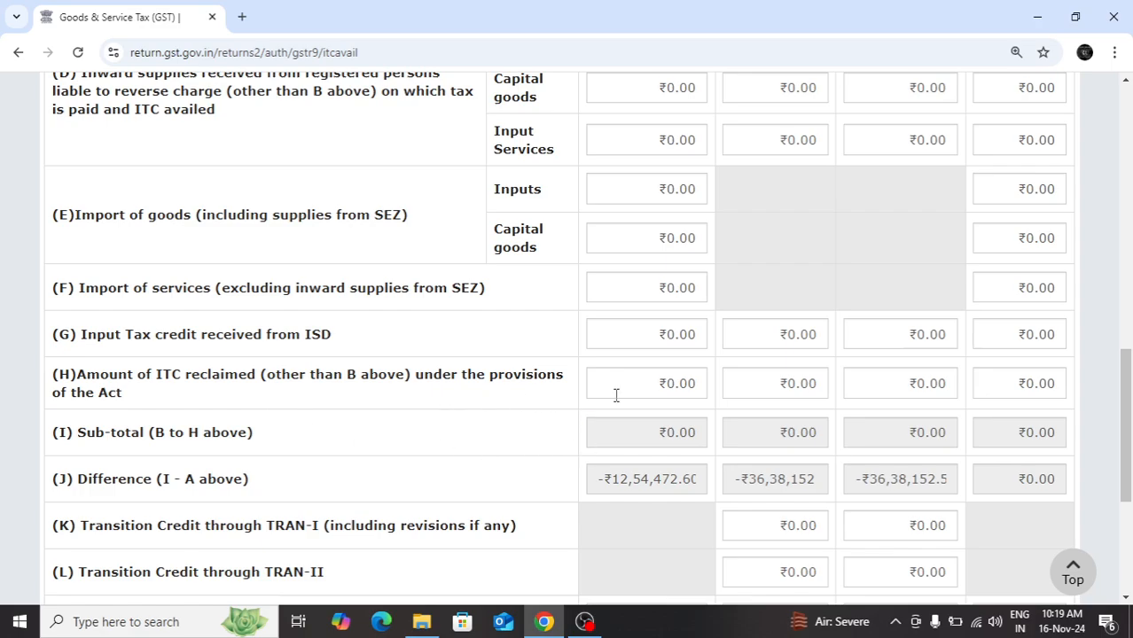
scroll(1128, 426, "down", 1)
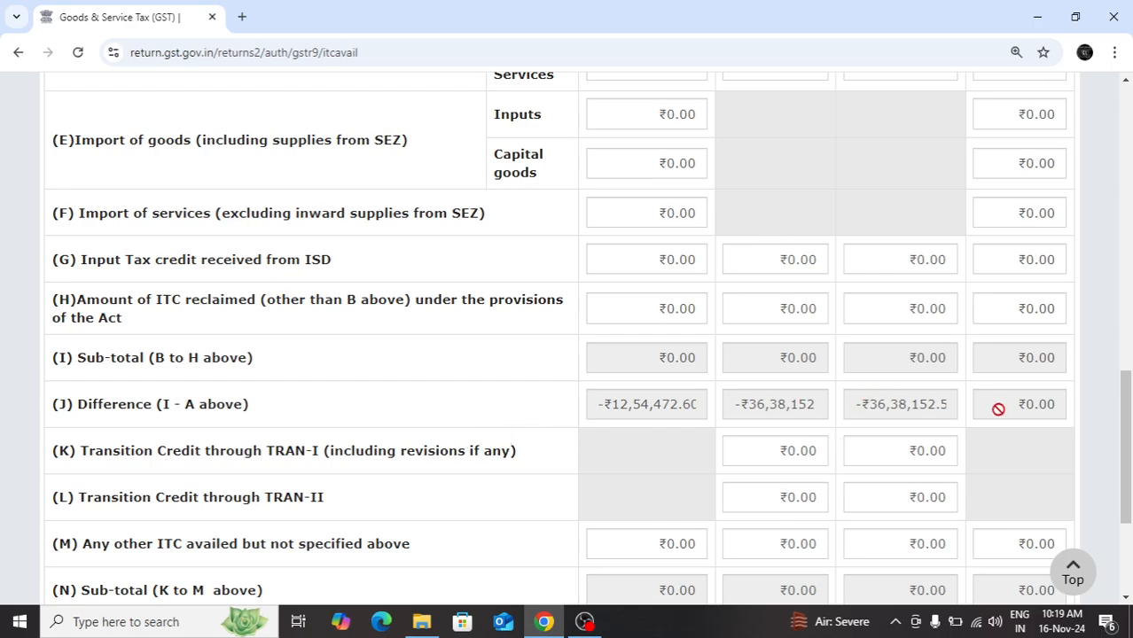
left_click_drag(1127, 395, 1128, 280)
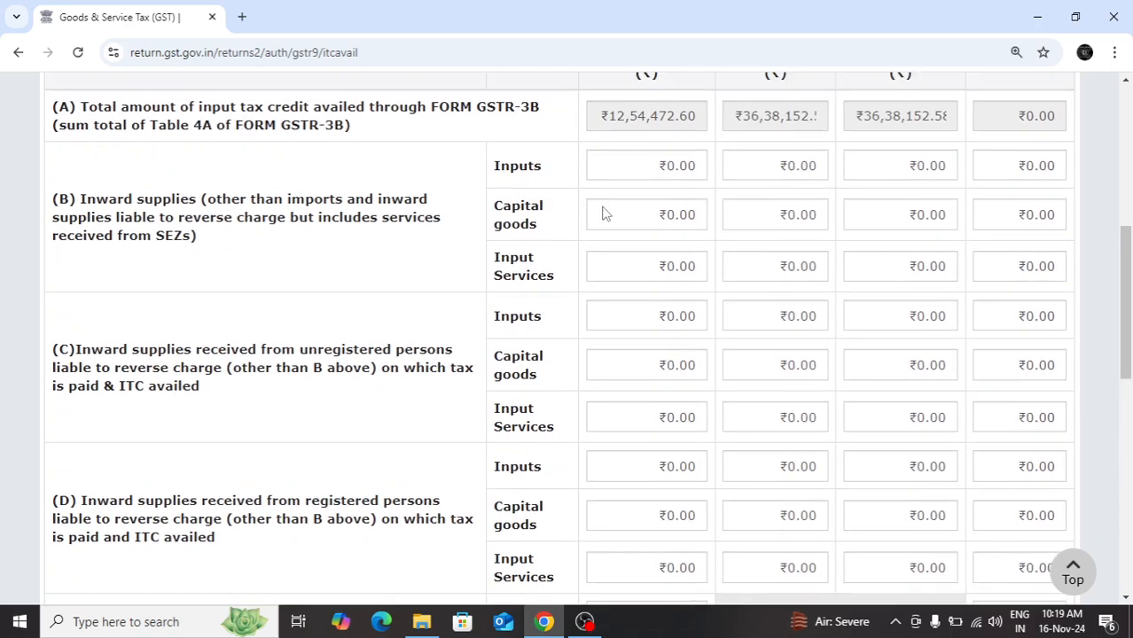
left_click_drag(1127, 315, 1129, 480)
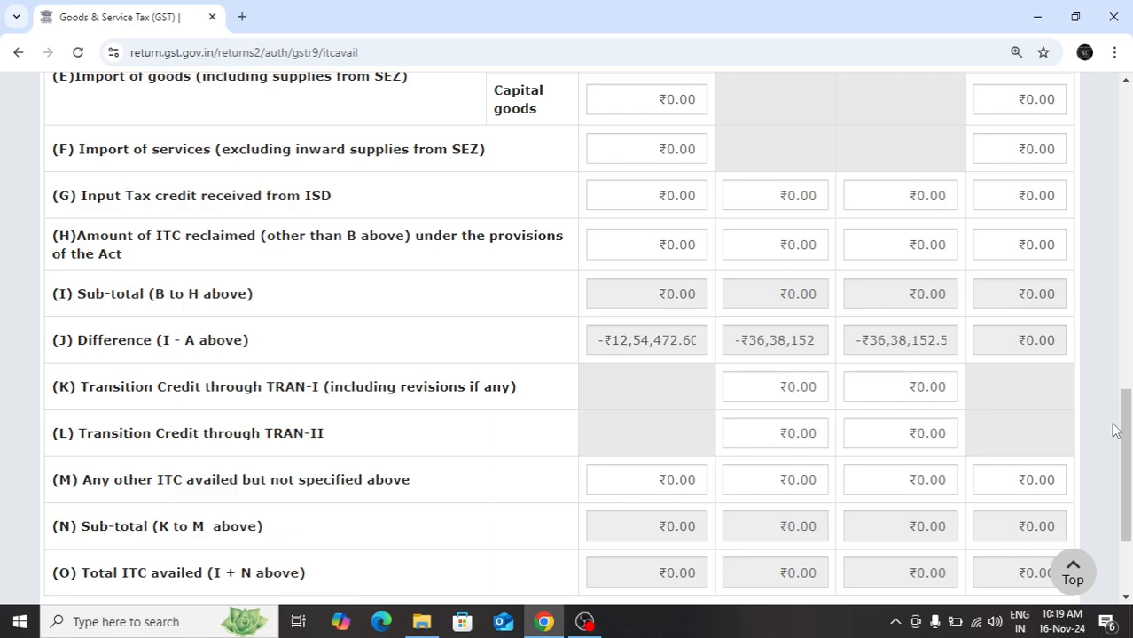
left_click_drag(1126, 436, 1126, 465)
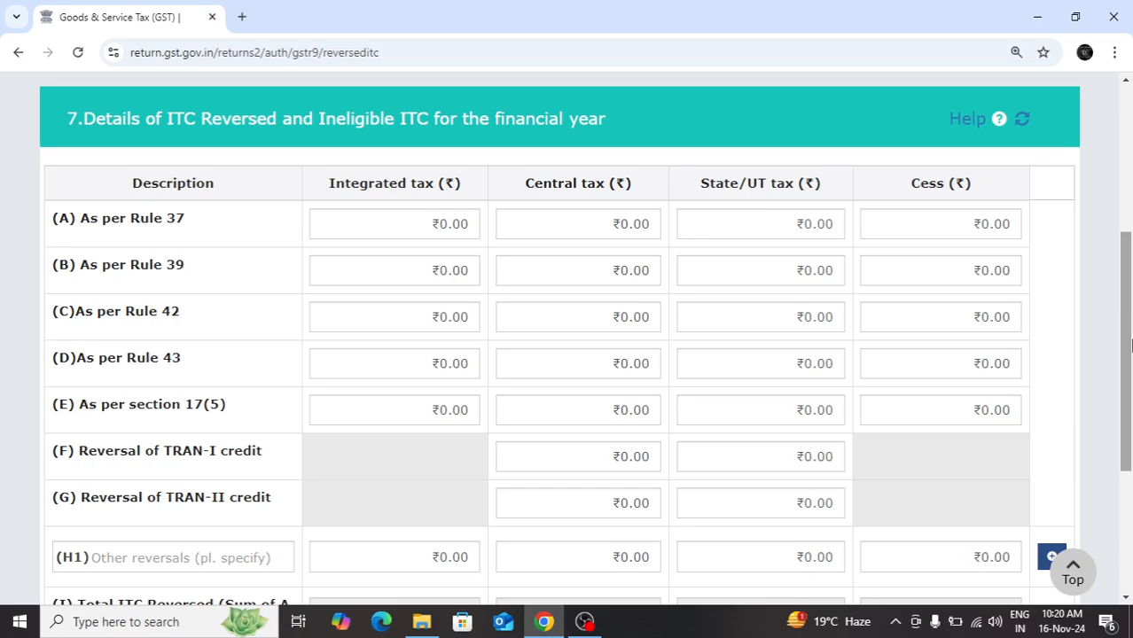
Review Table 7 on reversed and ineligible ITC, from Rule 37 reversals to net ITC available for utilization
left_click_drag(1130, 346, 1131, 356)
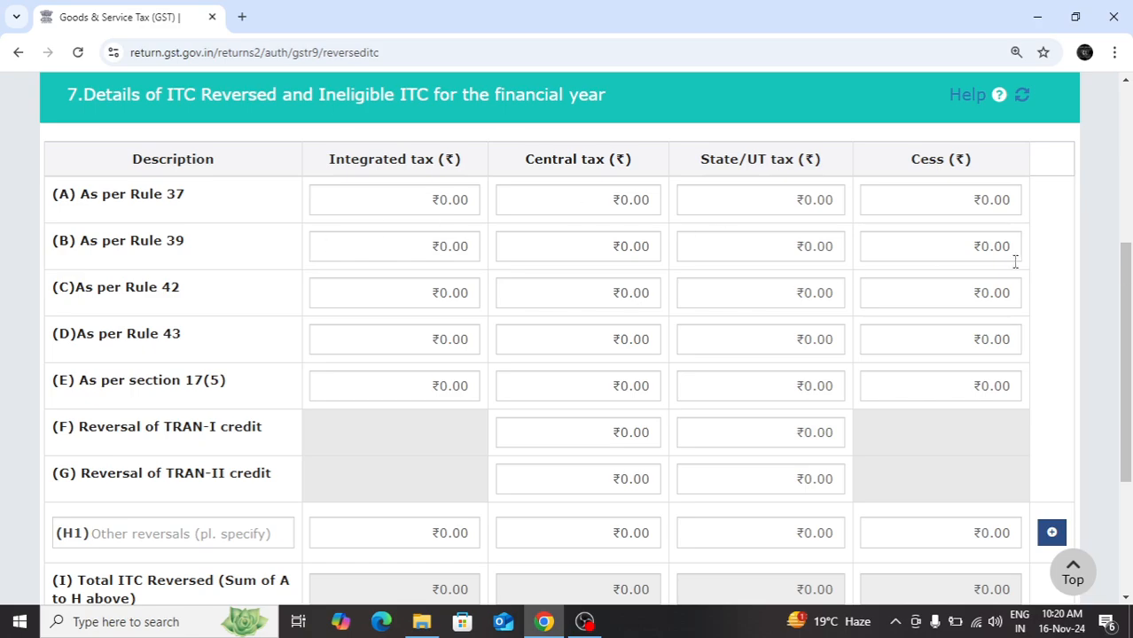
left_click_drag(1127, 273, 1129, 307)
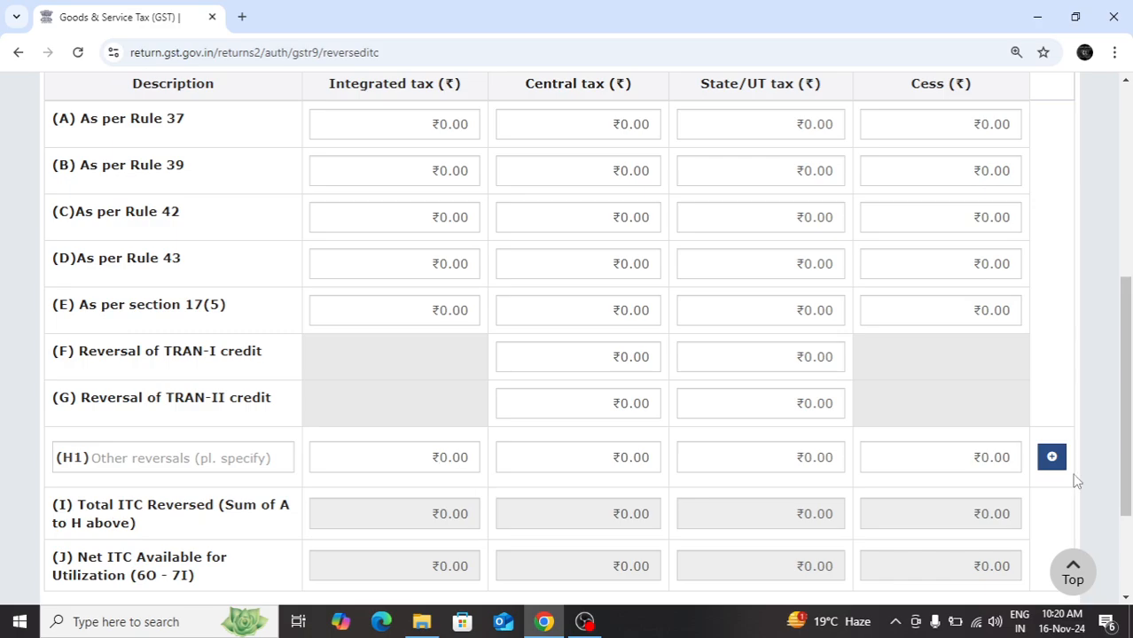
scroll(1132, 456, "down", 1)
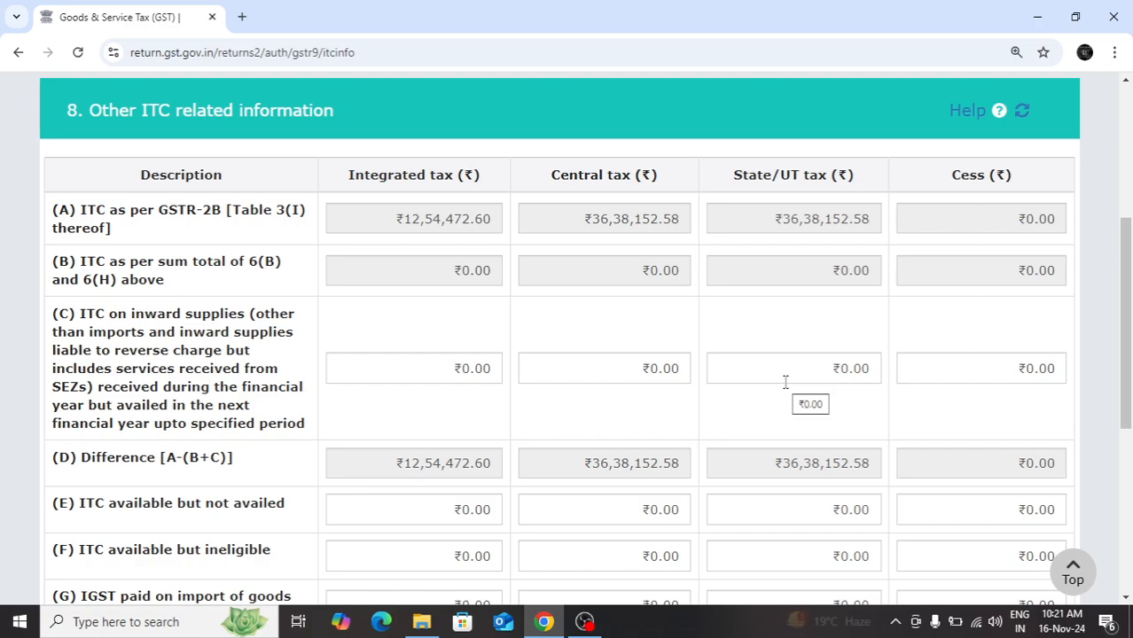
Review Table 8, Other ITC related information, from ITC as per GSTR-2B to total ITC to be lapsed
scroll(1130, 335, "down", 1)
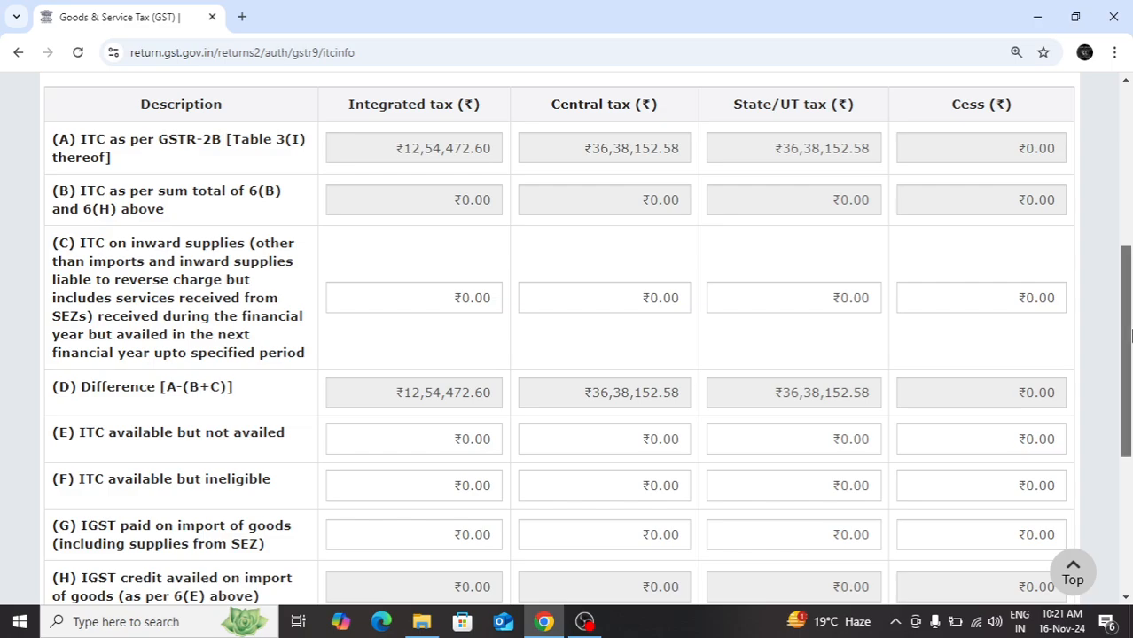
scroll(1130, 334, "down", 2)
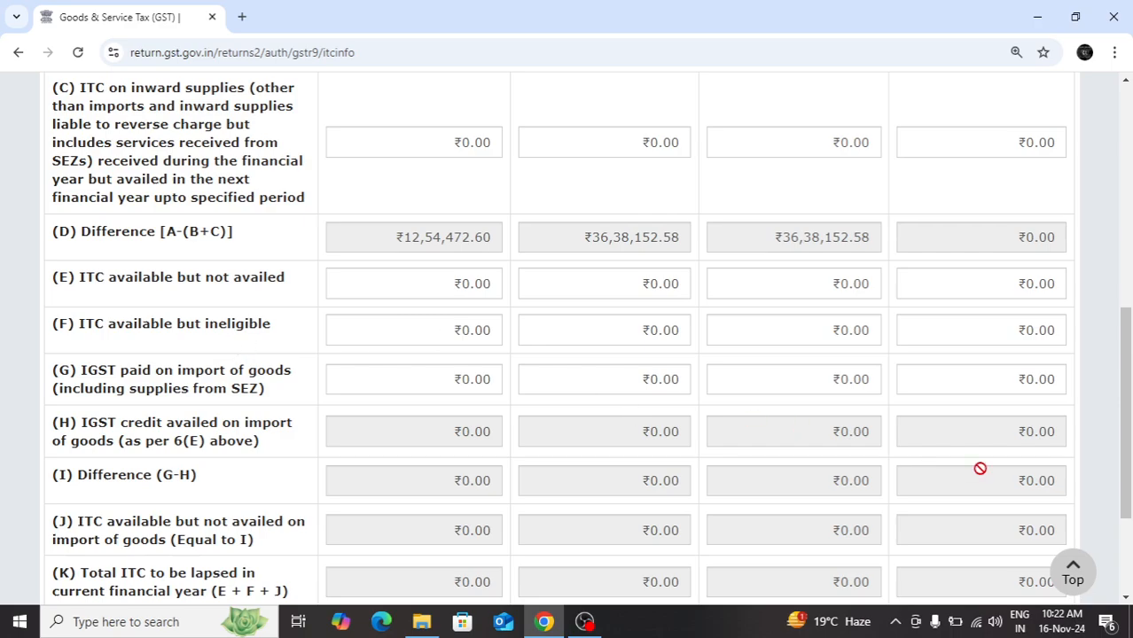
left_click_drag(1130, 479, 1129, 477)
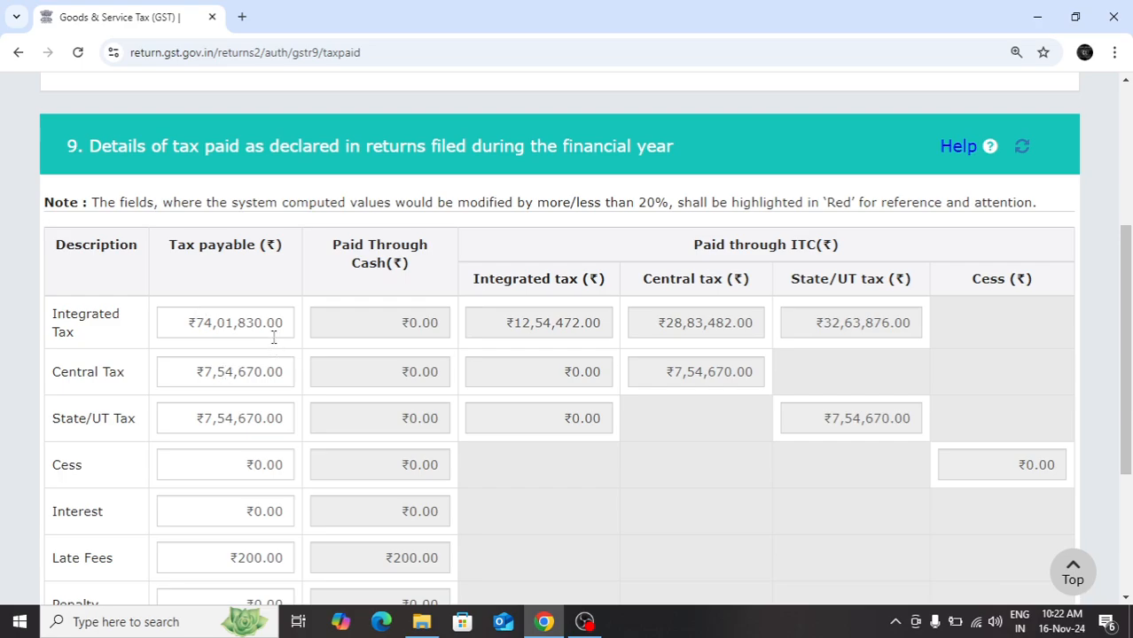
Examine Table 9's tax payable, cash and ITC payment columns for tax declared in returns filed during the year
mouse_move(274, 338)
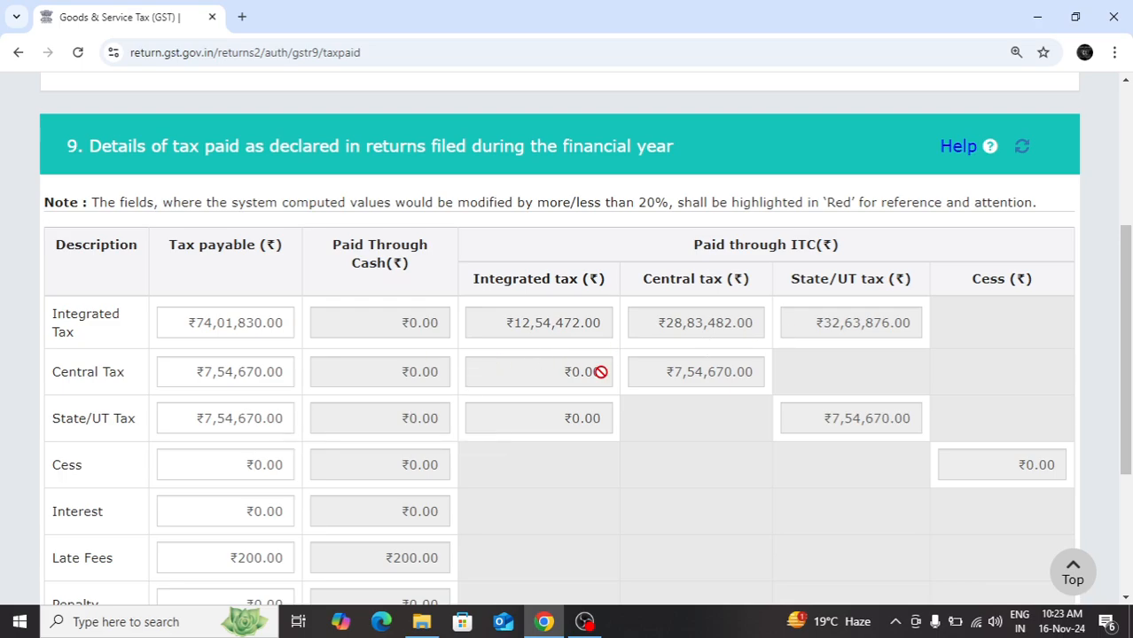
left_click_drag(1128, 340, 1128, 409)
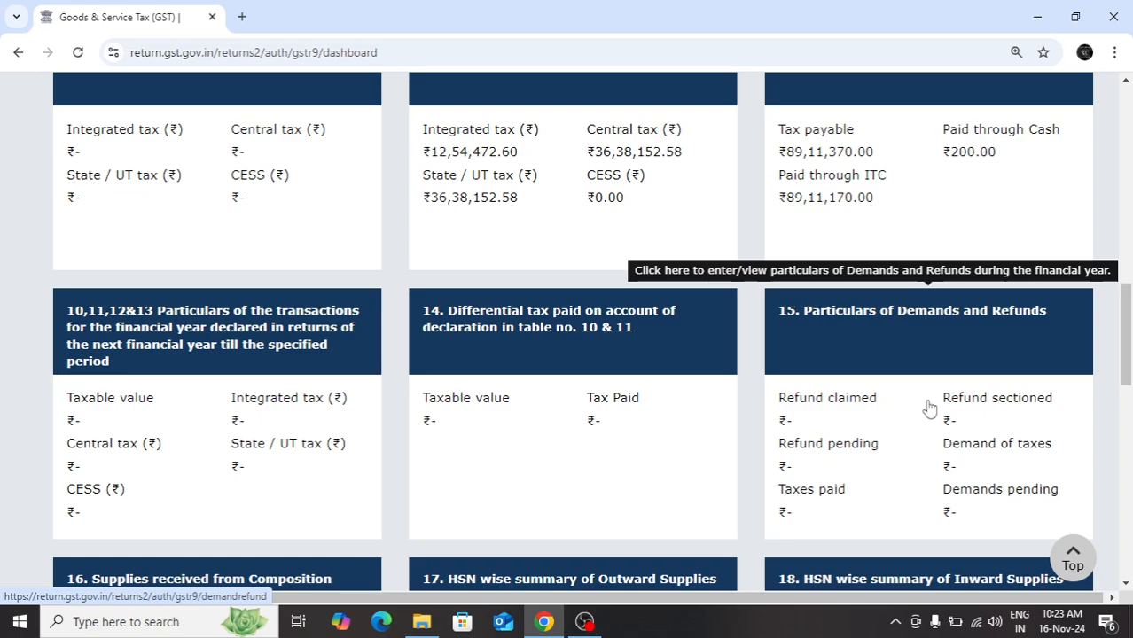
Open Table 15, Particulars of Demands and Refunds, from the GSTR-9 dashboard
left_click(905, 352)
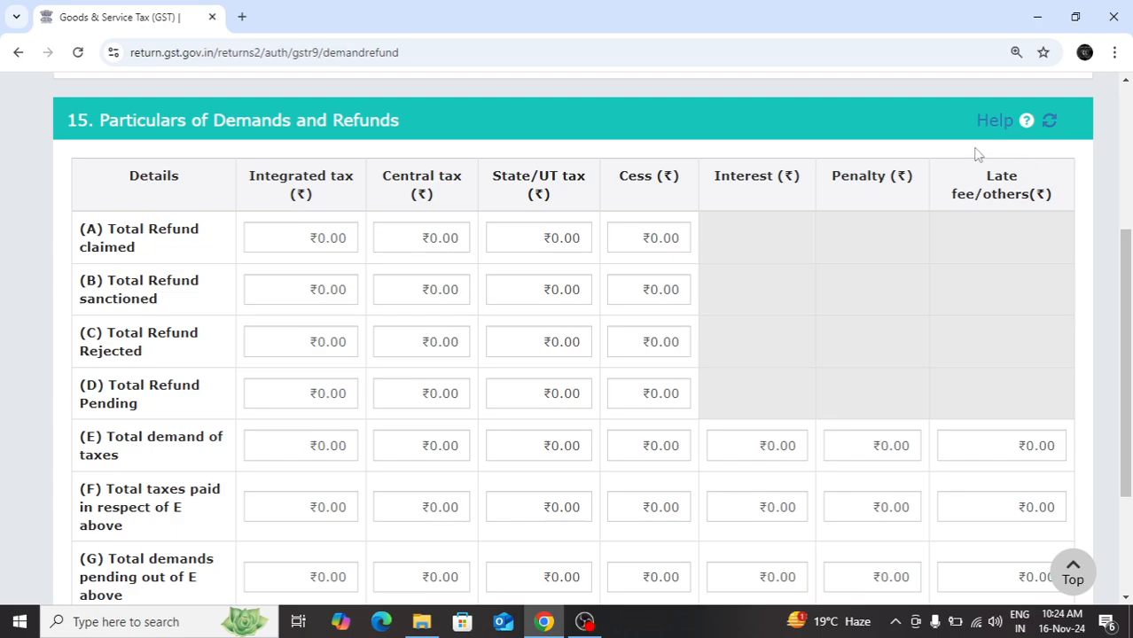
Read the help notes for Table 15, covering refunds in 15A to 15D and tax demands in 15E to 15G, and close them
left_click(998, 124)
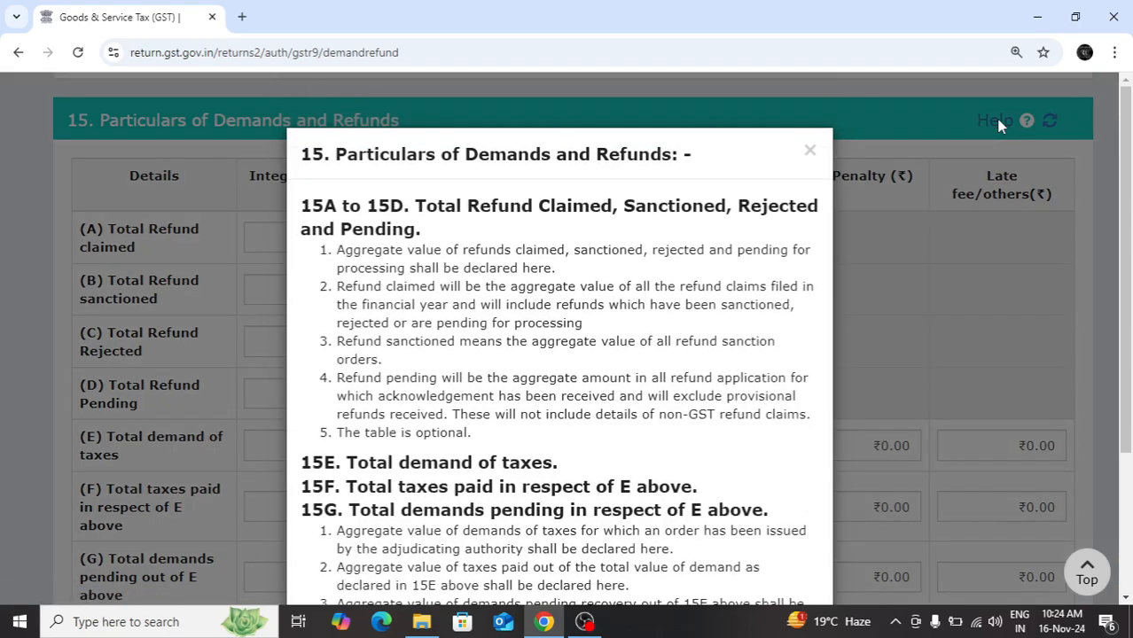
scroll(1126, 204, "down", 3)
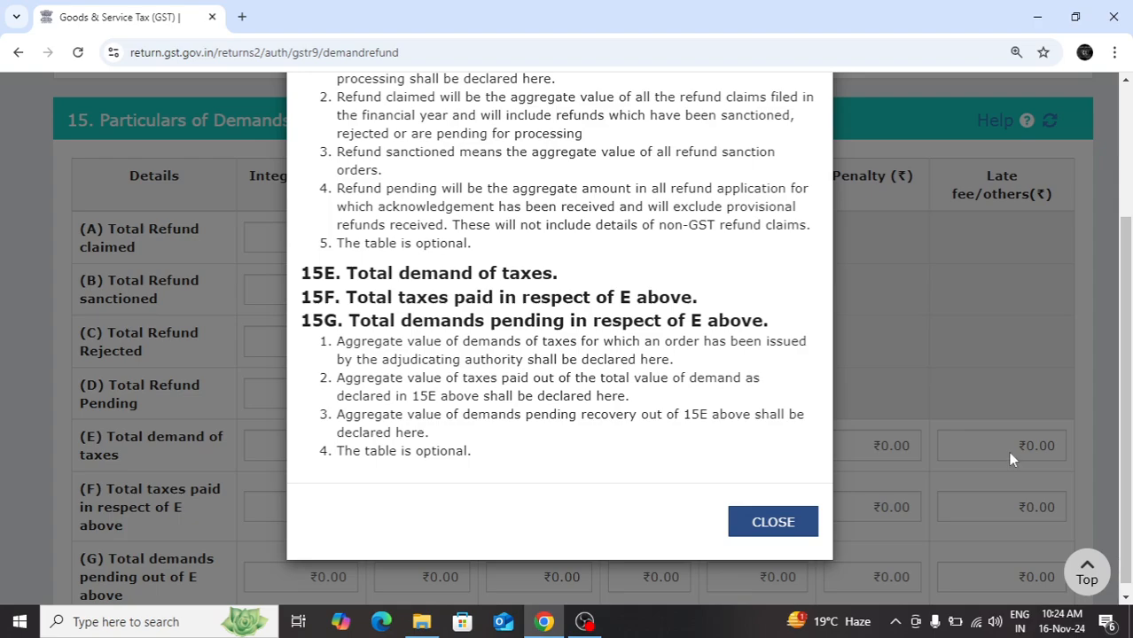
left_click_drag(1130, 436, 1130, 388)
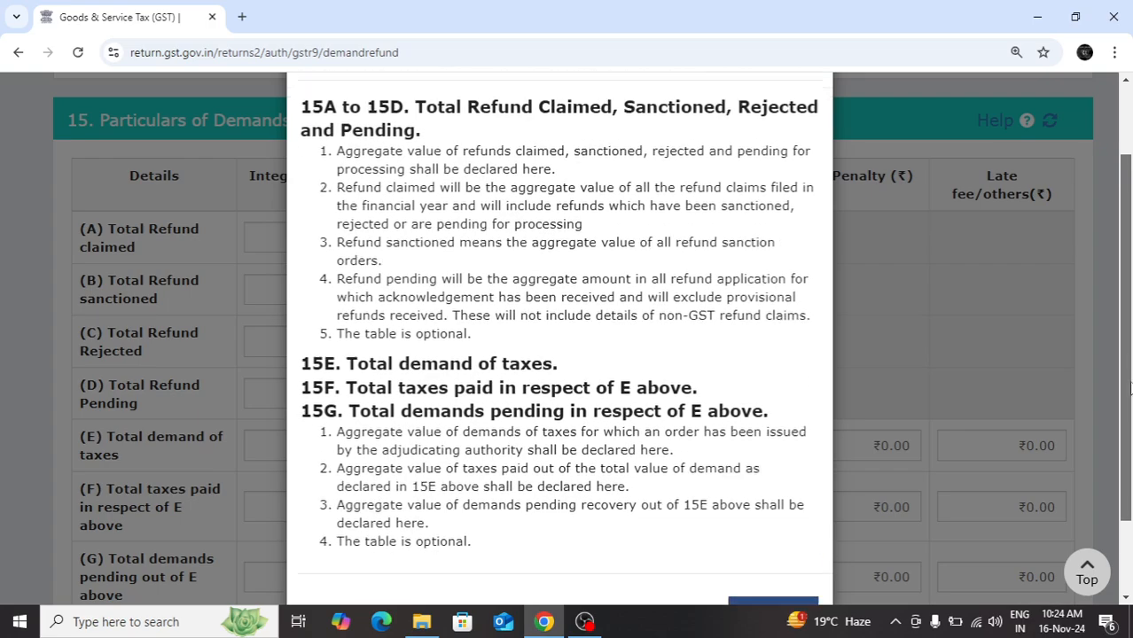
scroll(962, 392, "down", 1)
left_click(964, 396)
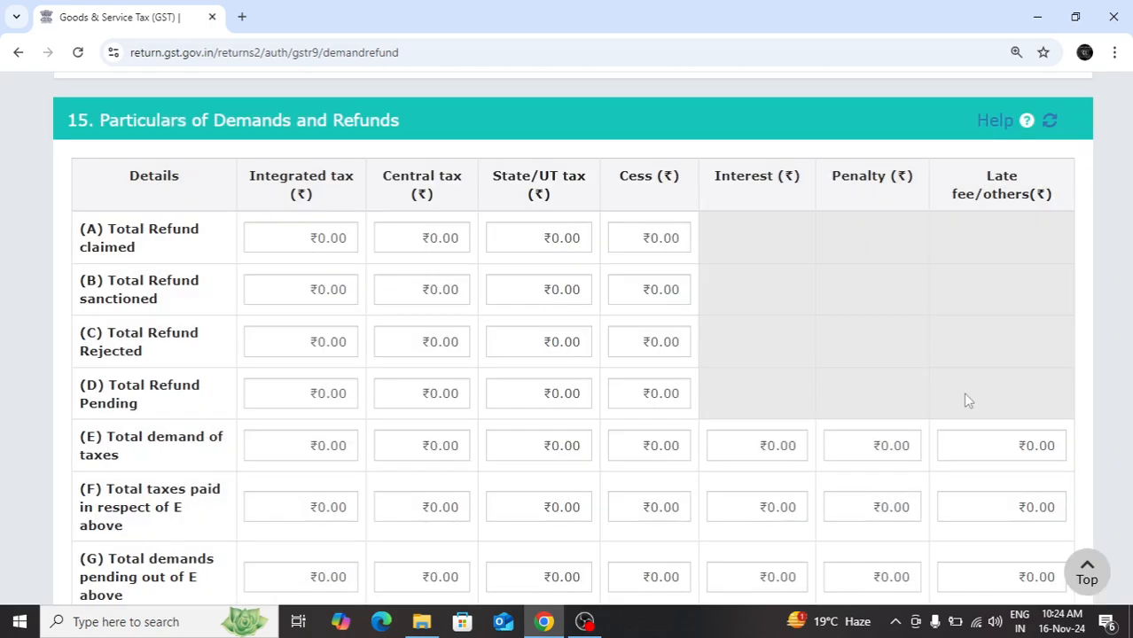
Review the dashboard's remaining tables, 16 to 19, and the steps to file the GSTR-9 return
left_click_drag(1130, 313, 1132, 359)
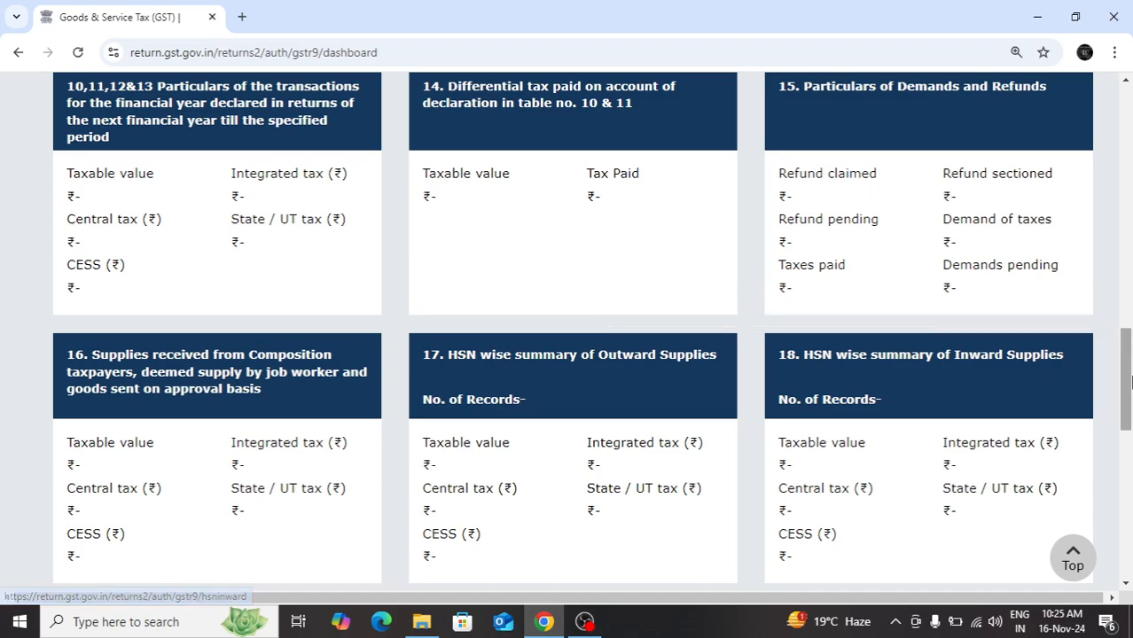
left_click_drag(1130, 381, 1129, 424)
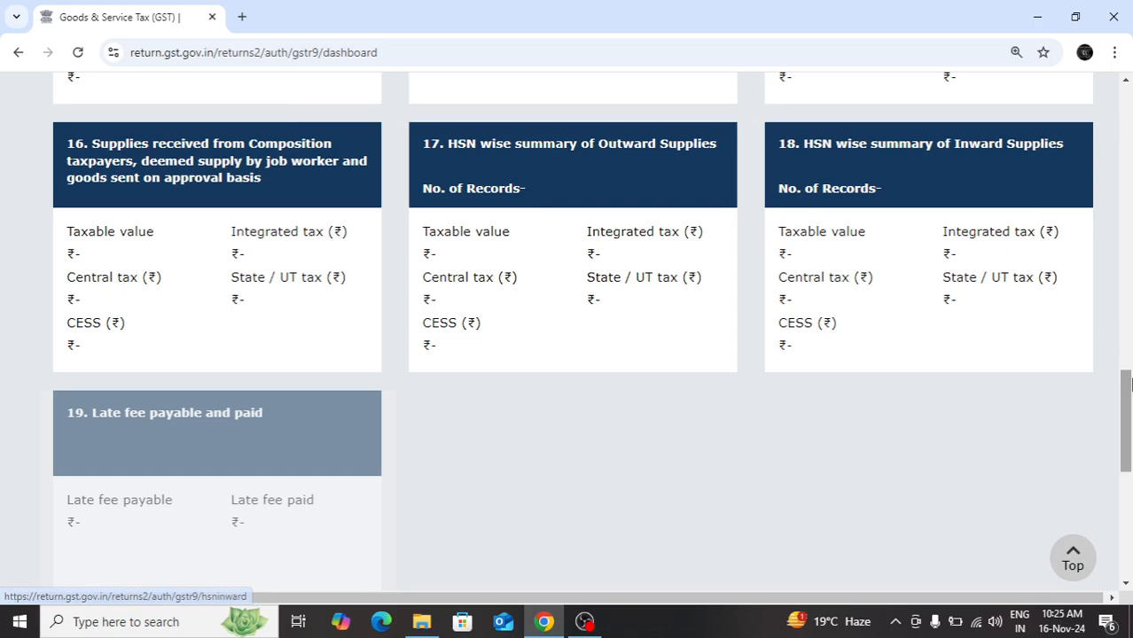
left_click_drag(1128, 398, 1128, 502)
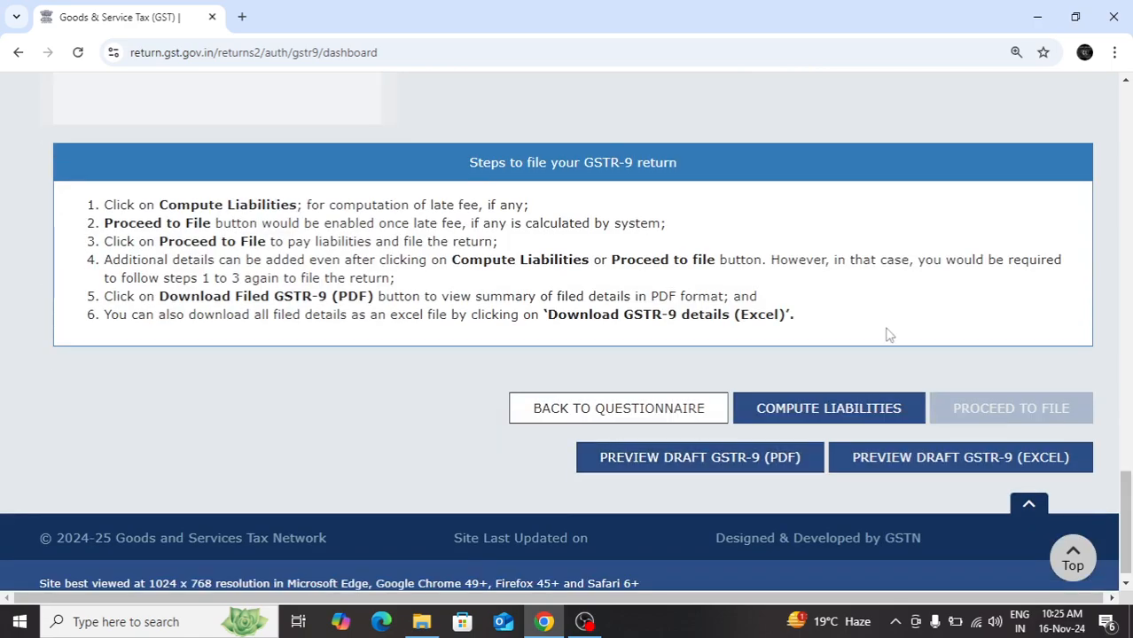